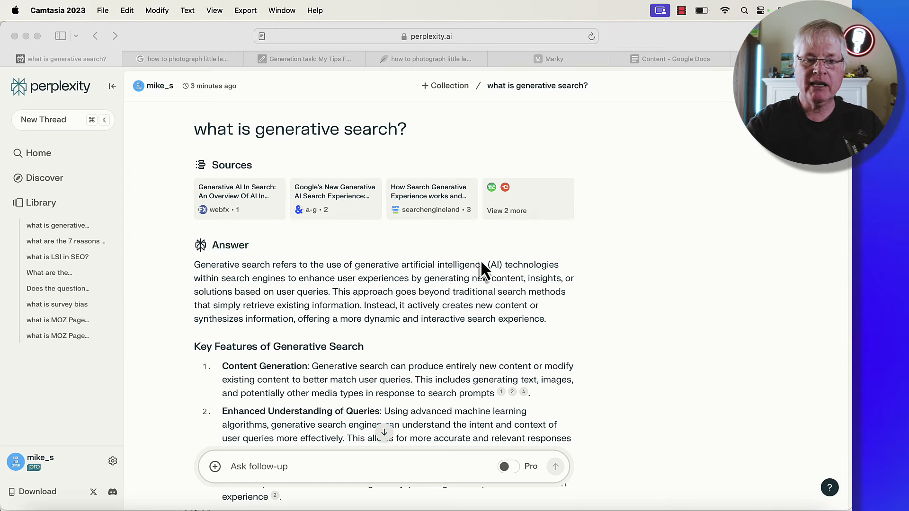
scroll(538, 290, "down", 7)
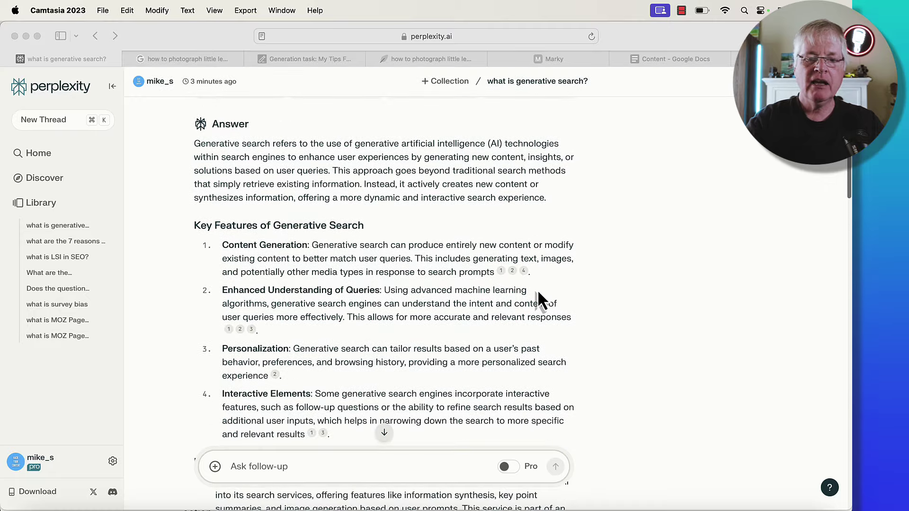
scroll(601, 161, "up", 10)
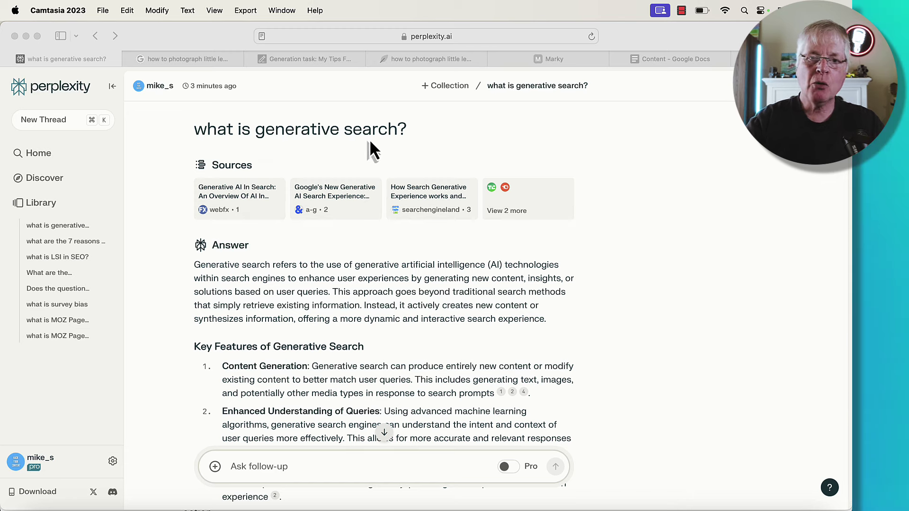
scroll(509, 284, "down", 5)
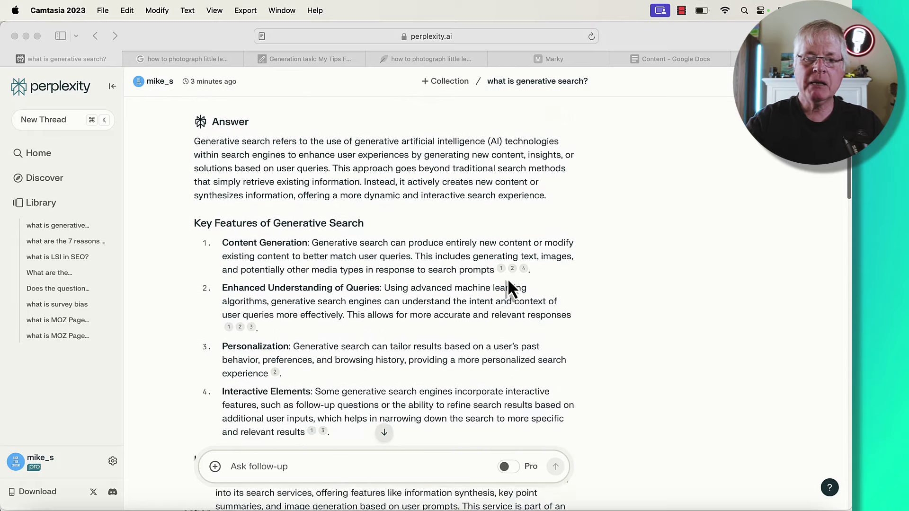
scroll(509, 283, "up", 5)
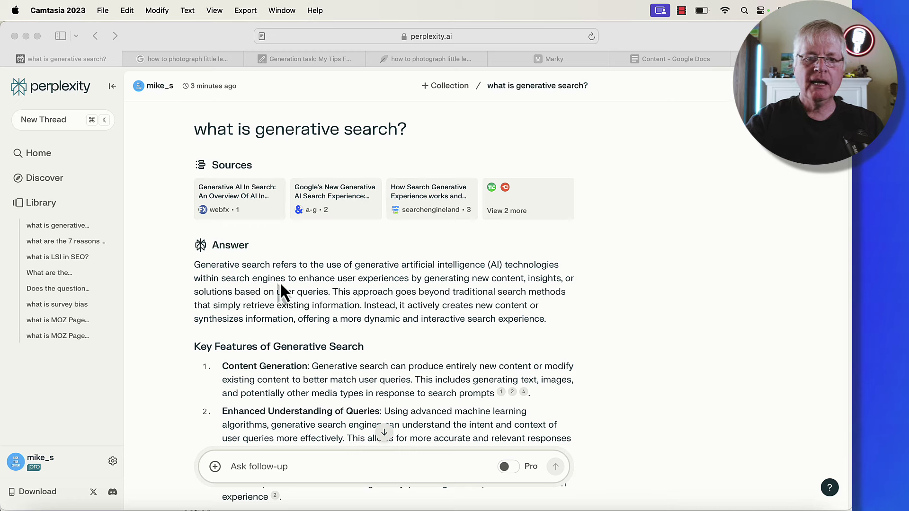
left_click(252, 192)
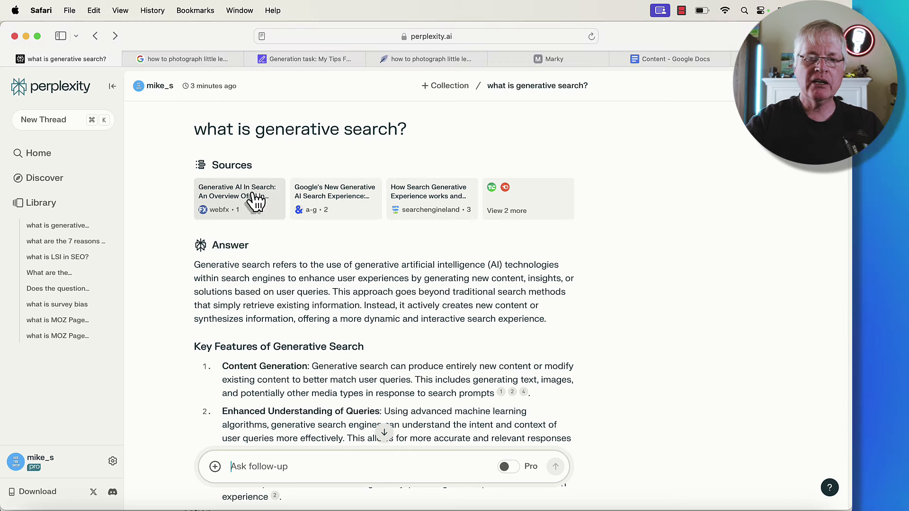
left_click(253, 193)
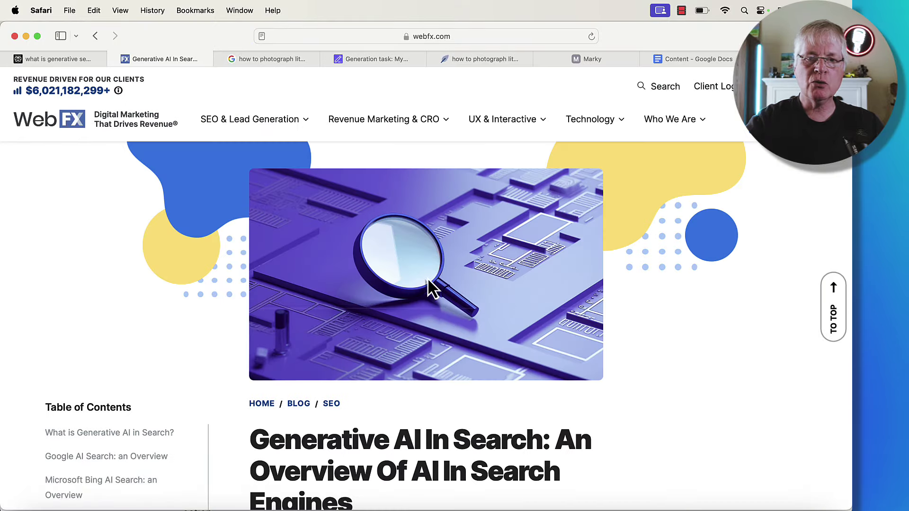
scroll(523, 281, "down", 5)
scroll(524, 280, "up", 5)
scroll(524, 280, "up", 1)
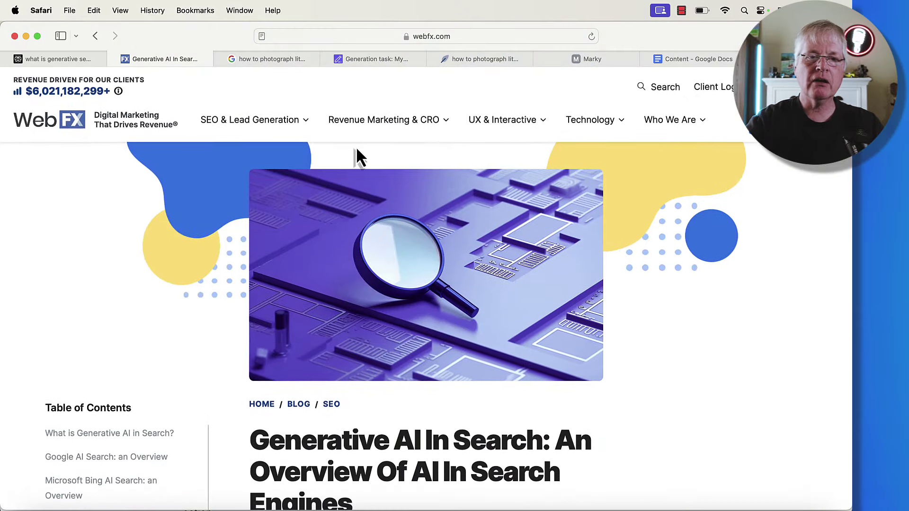
left_click(93, 36)
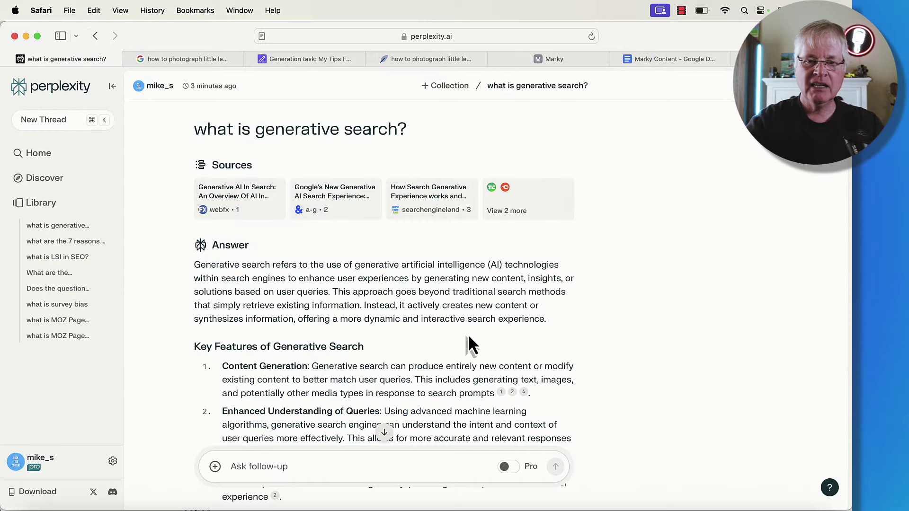
scroll(511, 342, "down", 3)
scroll(510, 339, "down", 10)
scroll(511, 339, "up", 10)
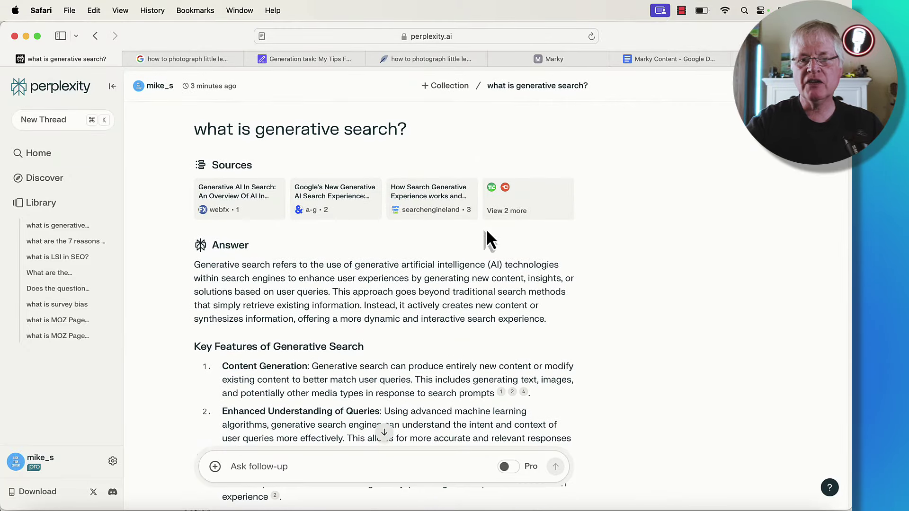
left_click(513, 222)
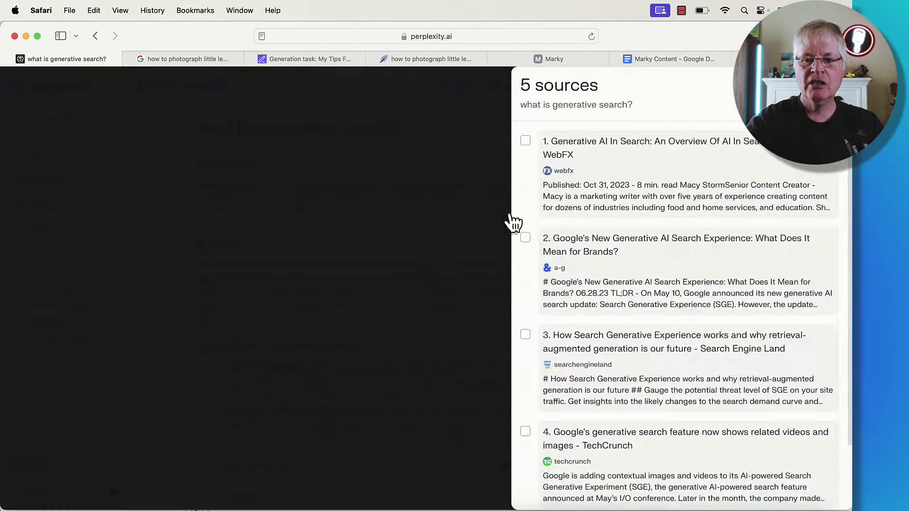
scroll(686, 232, "down", 3)
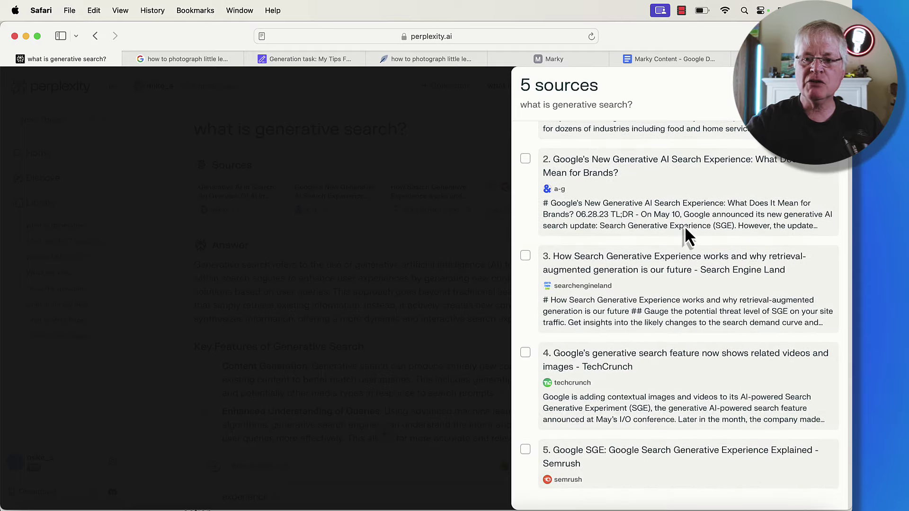
scroll(689, 232, "up", 3)
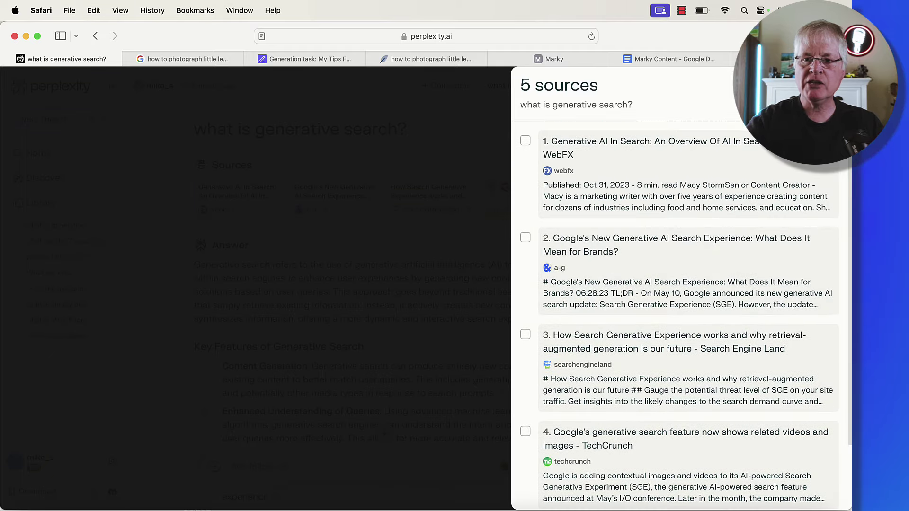
left_click(466, 208)
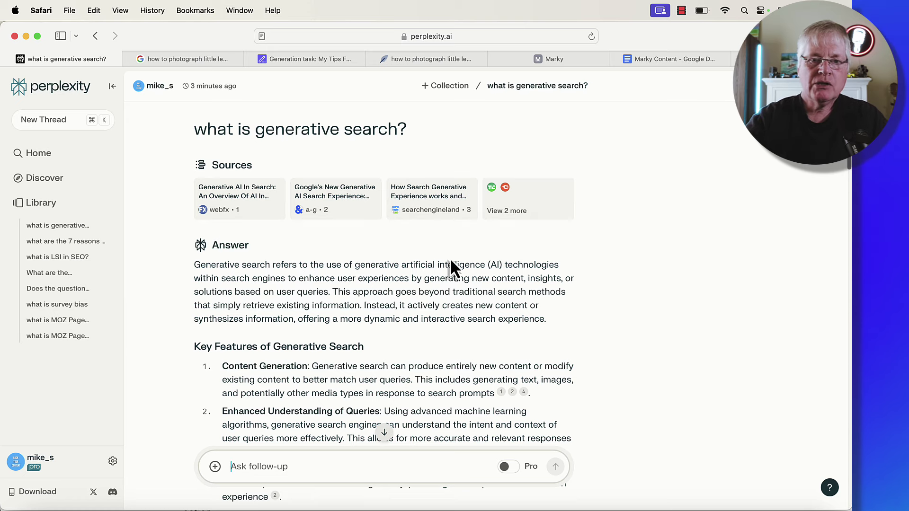
Step: Scroll through the follow-up answers back to the original generative search question and its Sources
scroll(451, 263, "down", 3)
scroll(451, 264, "down", 10)
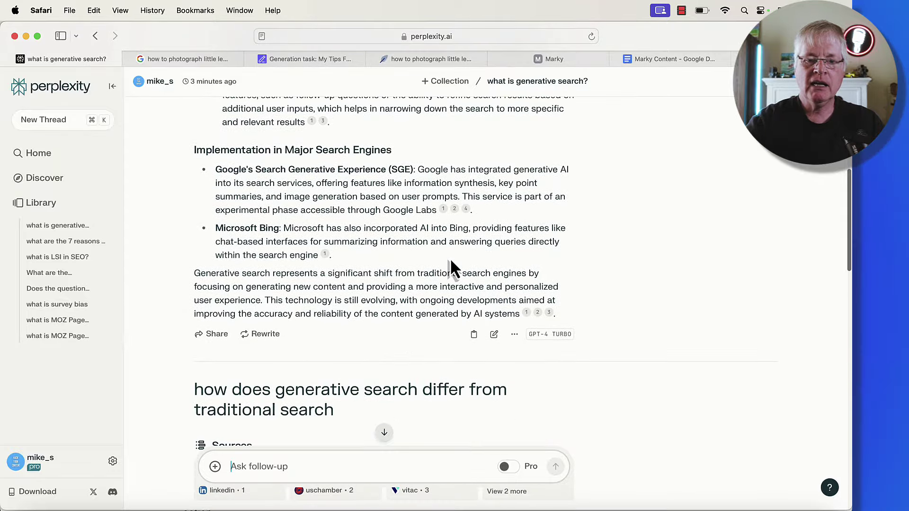
scroll(450, 257, "down", 4)
scroll(450, 257, "down", 4)
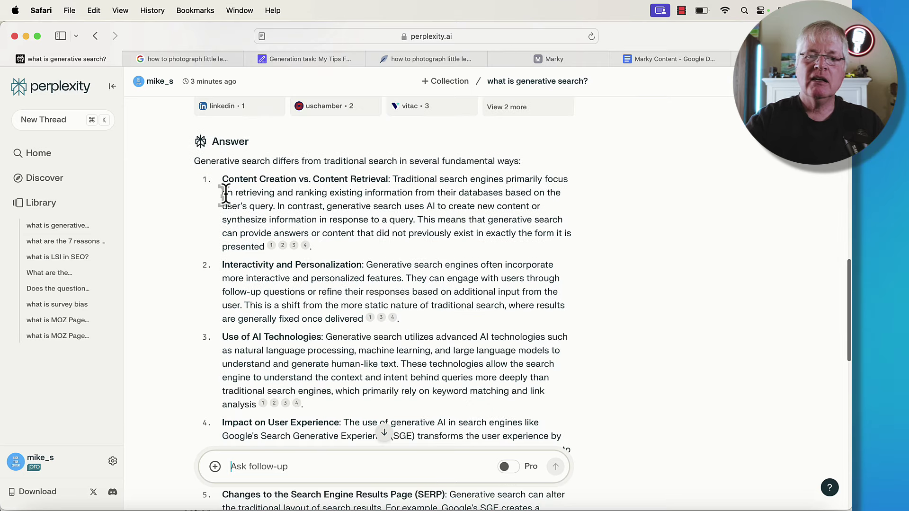
scroll(226, 194, "down", 4)
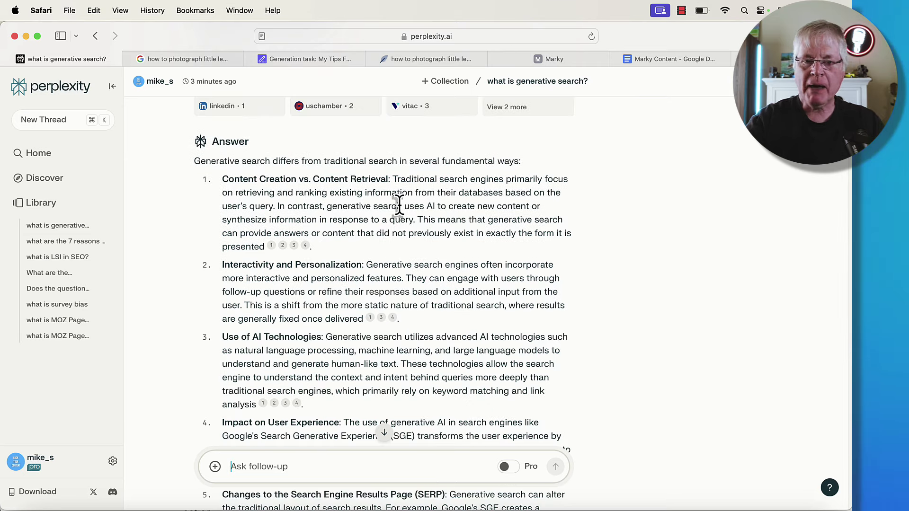
scroll(518, 251, "down", 12)
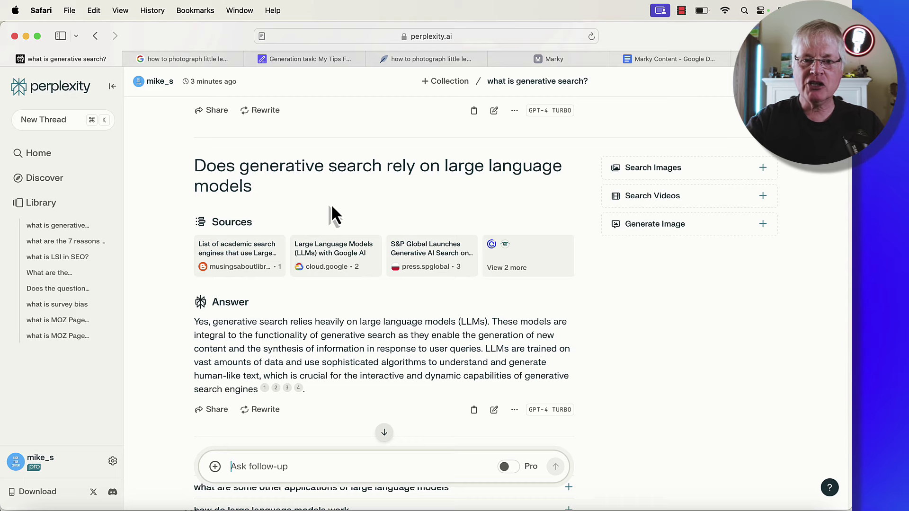
scroll(435, 350, "down", 5)
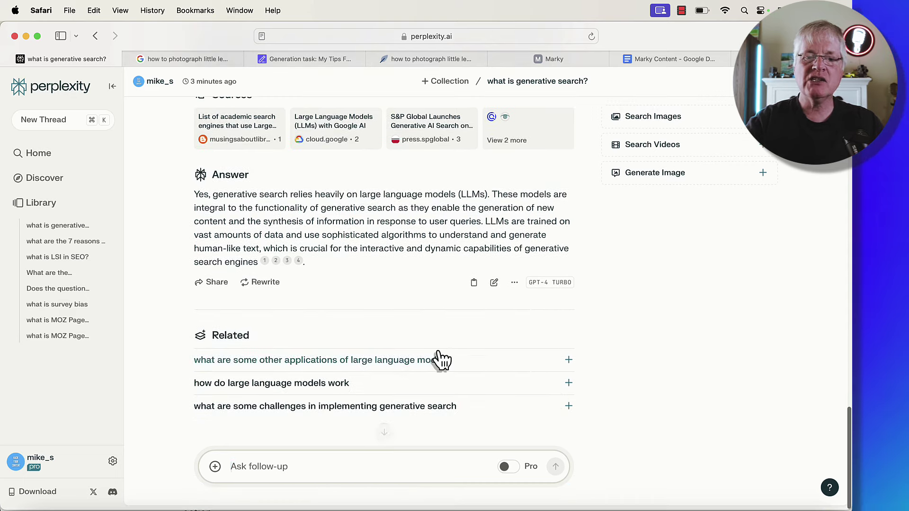
scroll(438, 360, "up", 15)
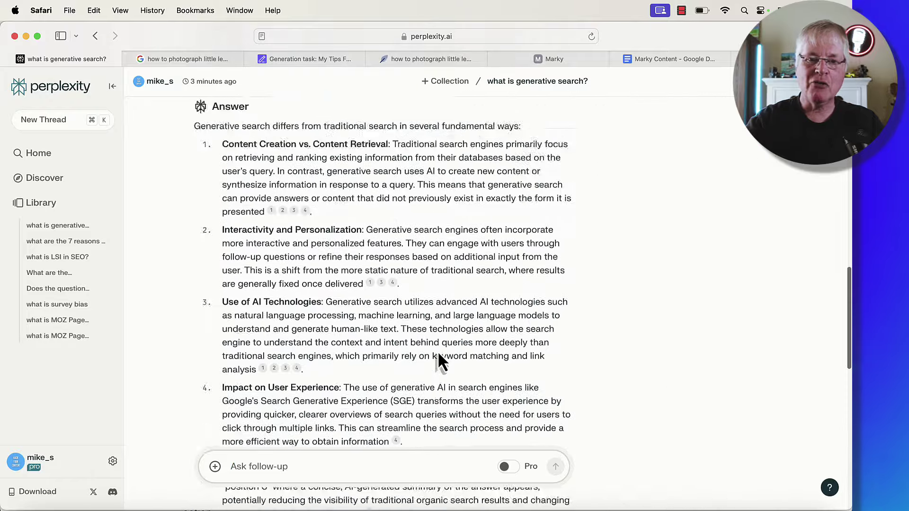
scroll(437, 351, "up", 15)
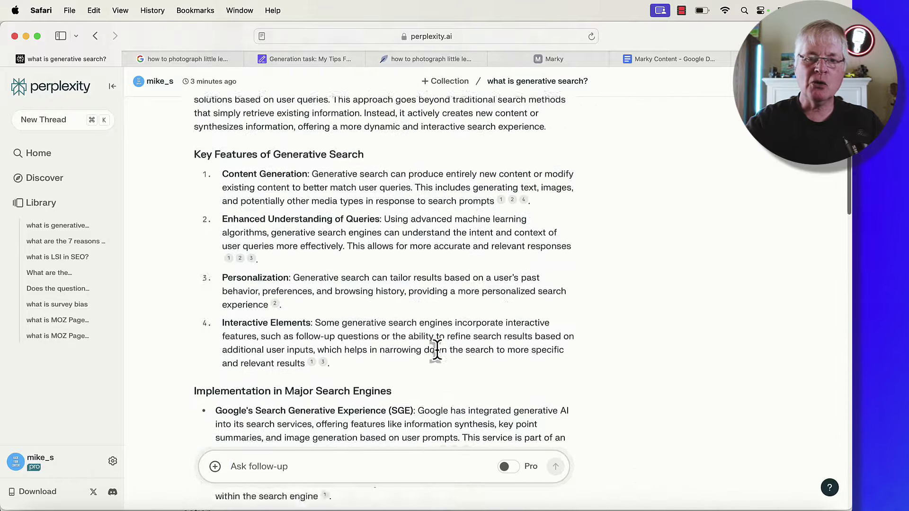
scroll(437, 351, "up", 3)
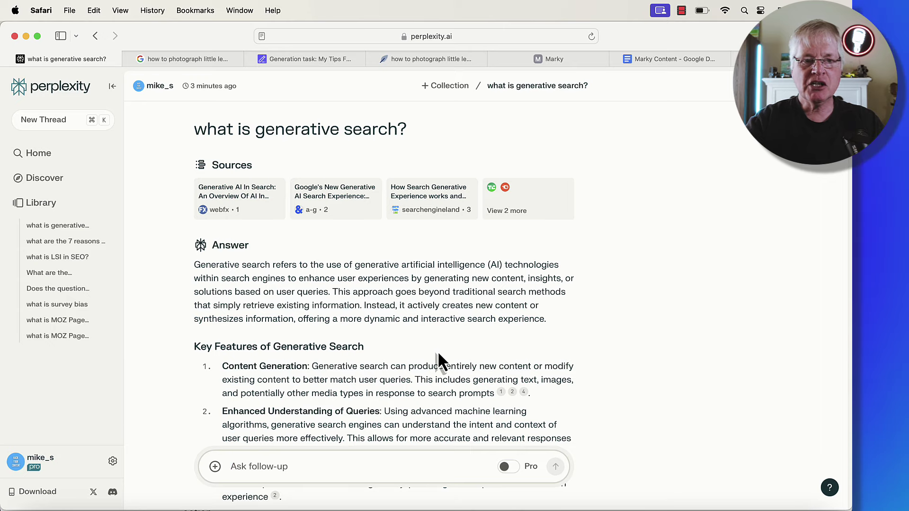
Step: Review the answer to 'what is generative search?' with its key features and five cited sources
scroll(438, 351, "down", 2)
scroll(438, 351, "up", 2)
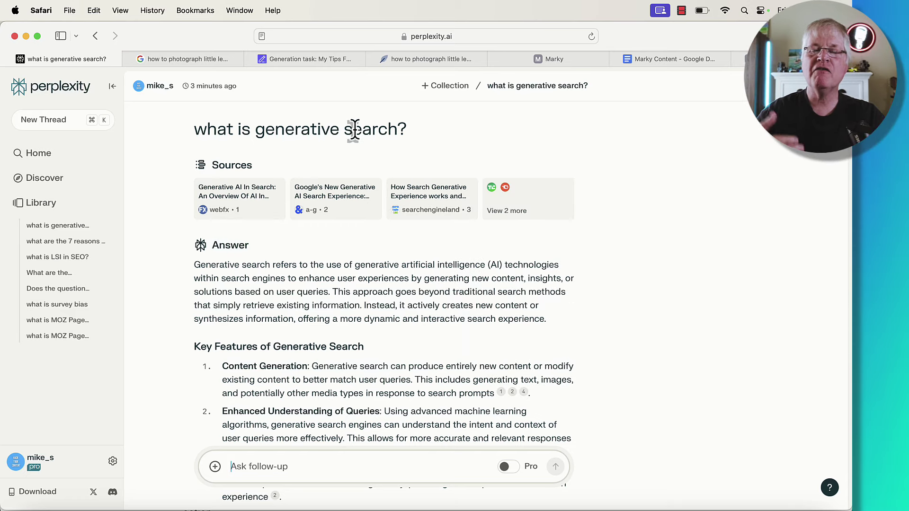
Step: Read through the 2871-word Little League article, past its league-elements table to the 'Essential Gear' section
left_click(305, 57)
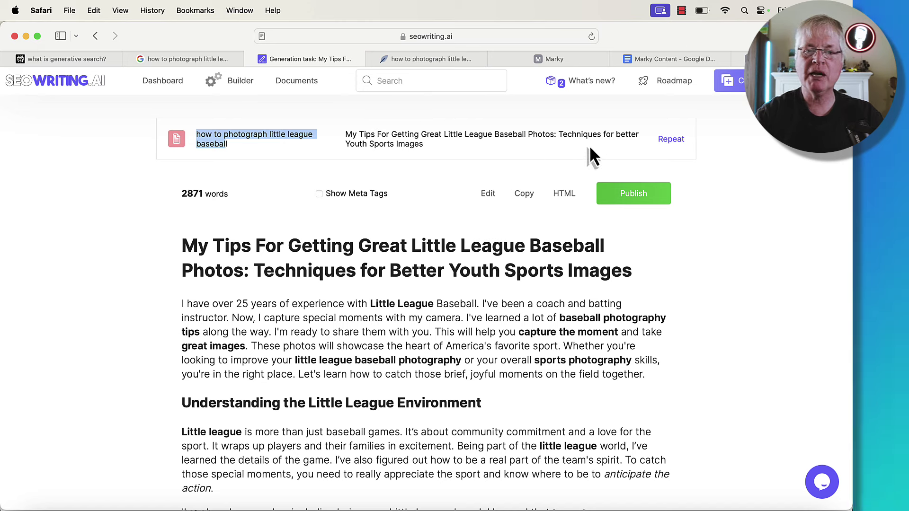
scroll(456, 315, "down", 3)
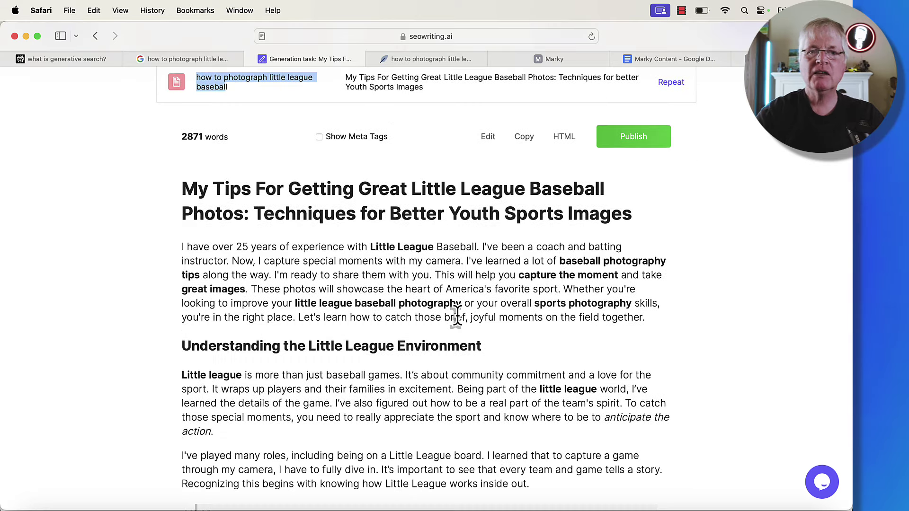
scroll(456, 315, "up", 3)
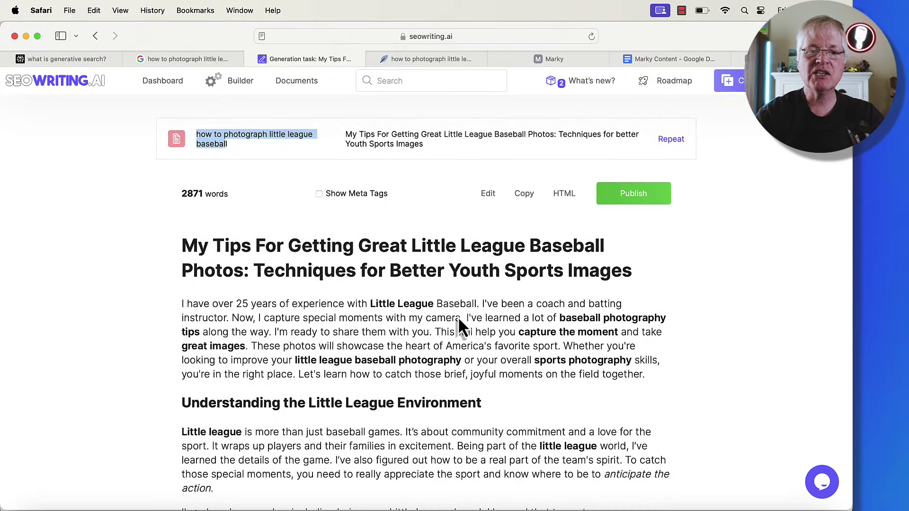
scroll(456, 315, "down", 4)
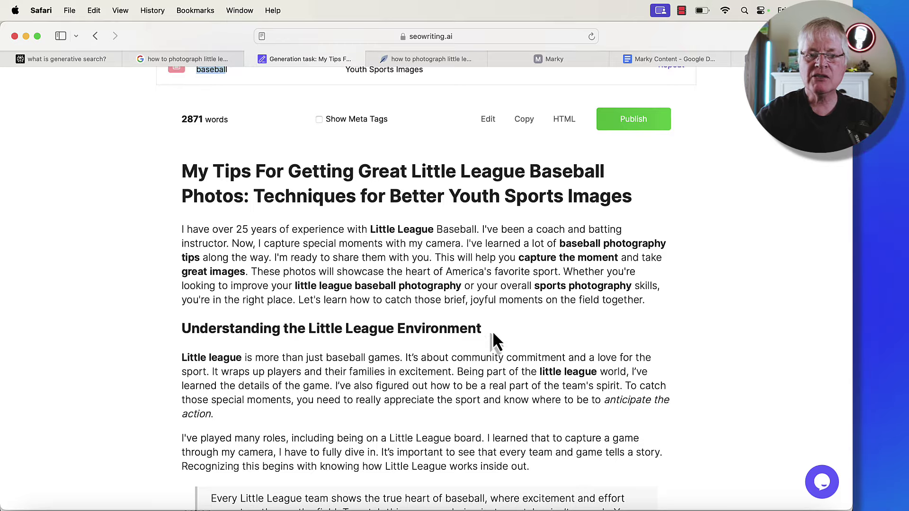
scroll(494, 334, "down", 3)
scroll(492, 331, "down", 1)
scroll(492, 331, "down", 4)
scroll(493, 331, "up", 7)
scroll(493, 331, "down", 12)
scroll(493, 332, "down", 10)
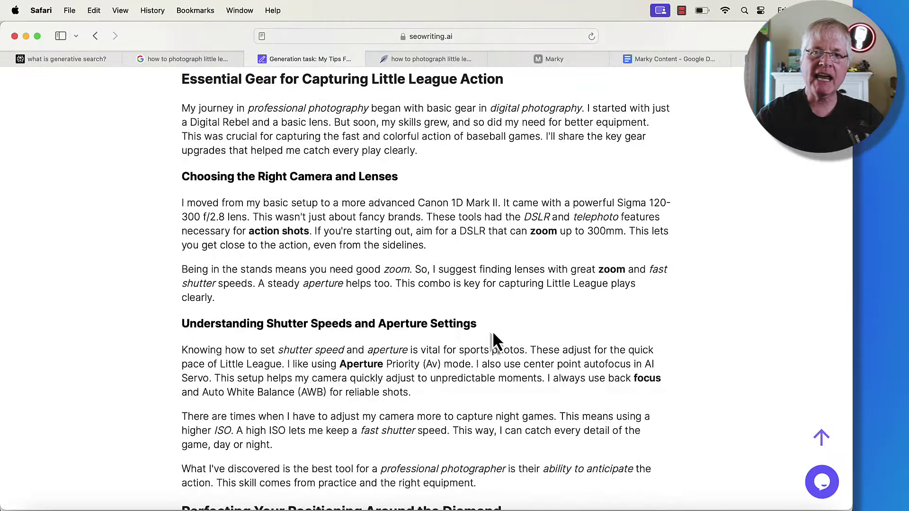
scroll(493, 331, "down", 20)
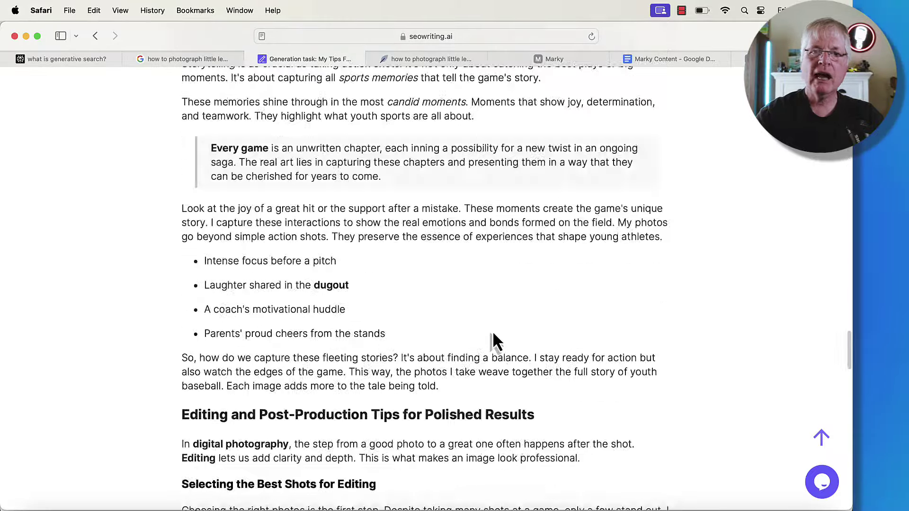
scroll(492, 331, "down", 20)
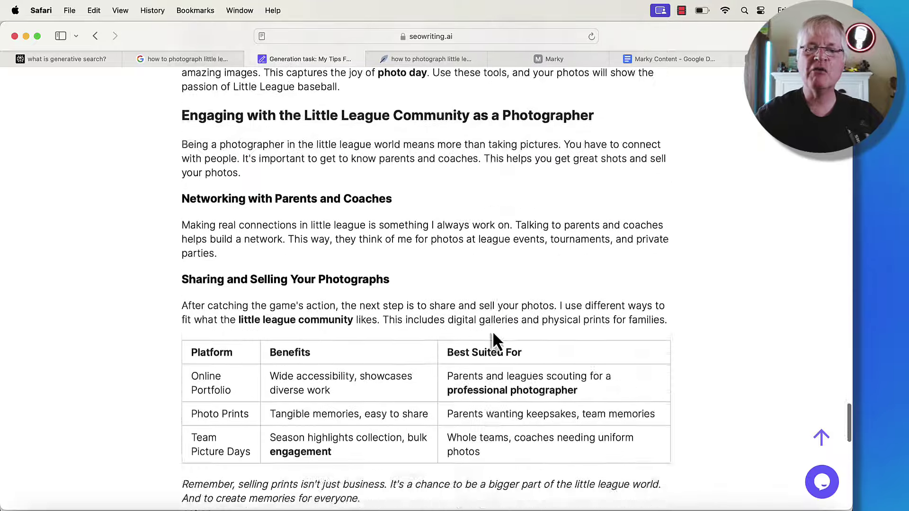
scroll(493, 333, "down", 10)
scroll(493, 334, "up", 20)
scroll(493, 331, "up", 20)
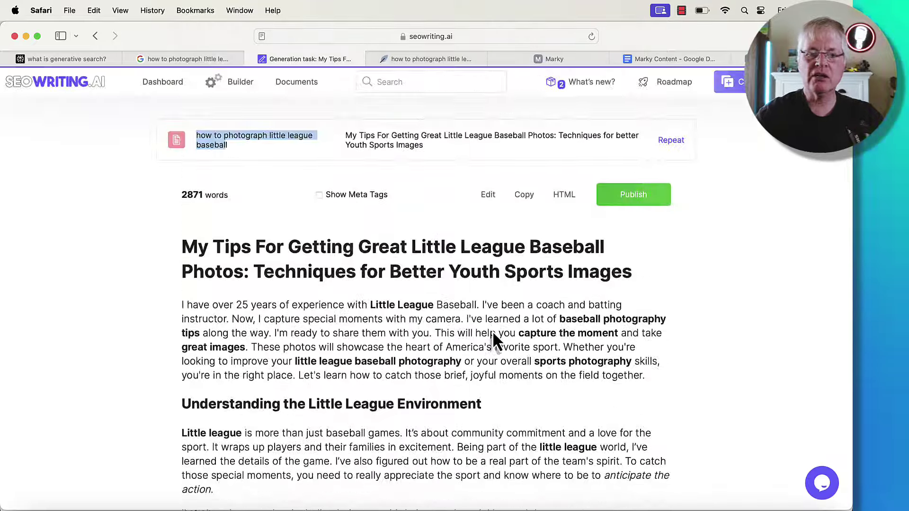
scroll(492, 331, "down", 3)
scroll(492, 331, "down", 3)
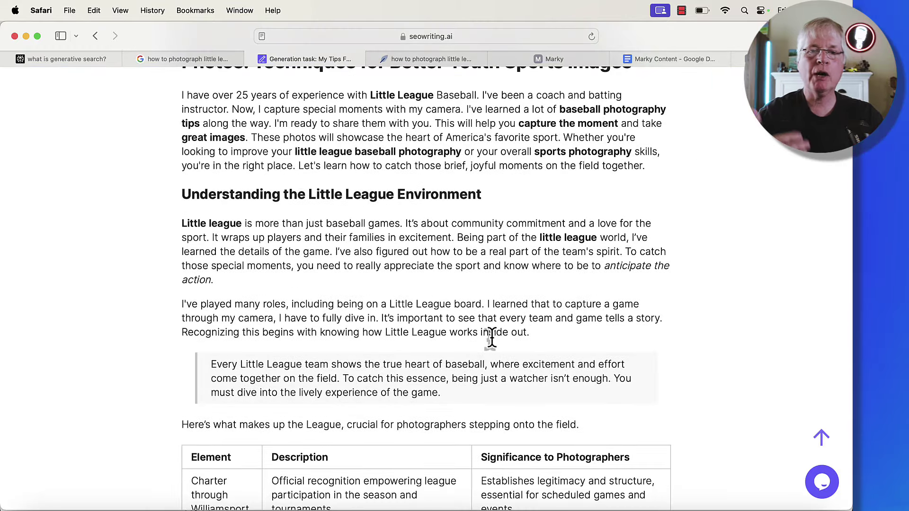
scroll(491, 338, "down", 10)
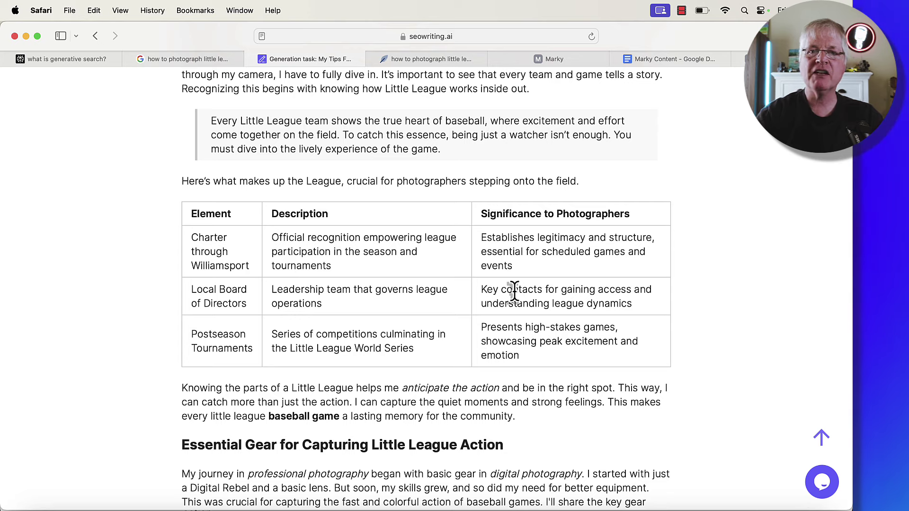
scroll(514, 292, "down", 5)
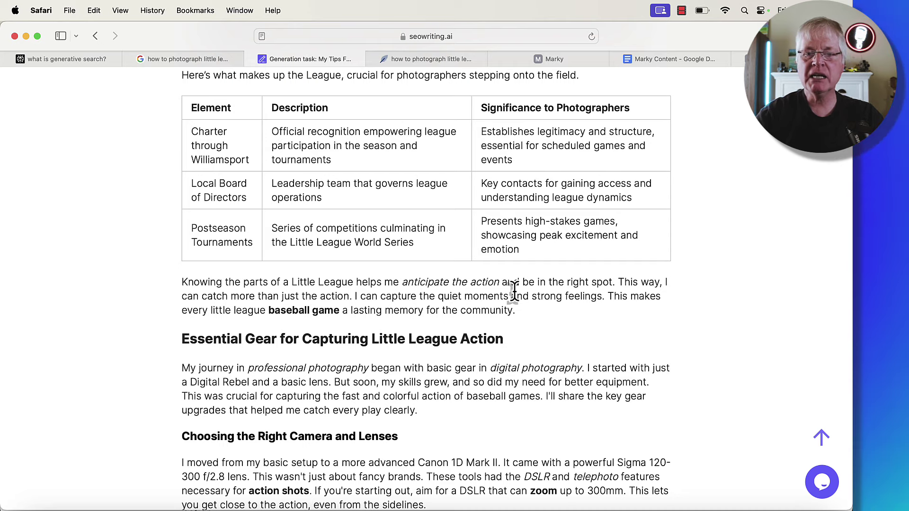
scroll(515, 291, "down", 5)
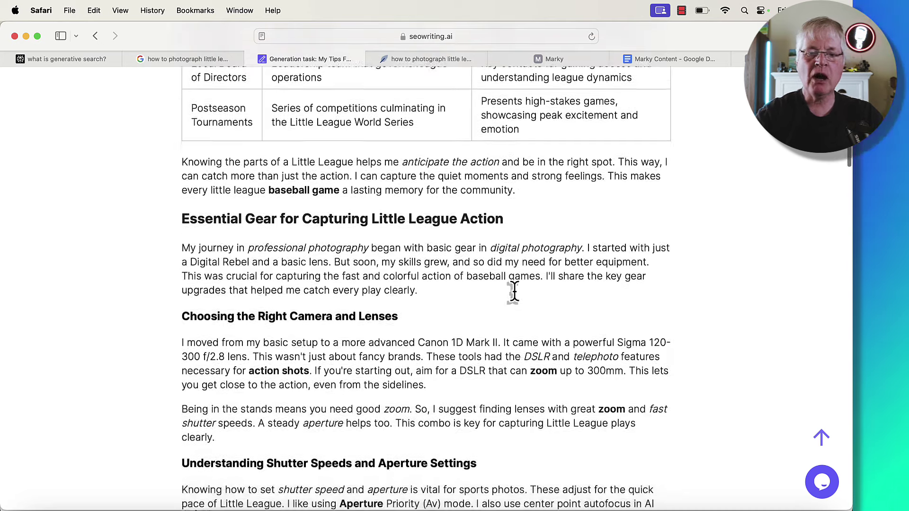
scroll(515, 303, "down", 3)
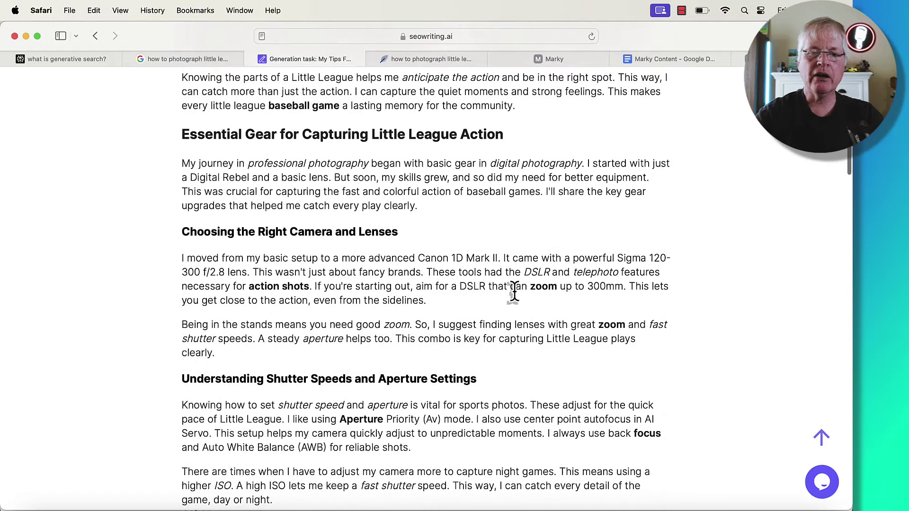
scroll(514, 291, "down", 2)
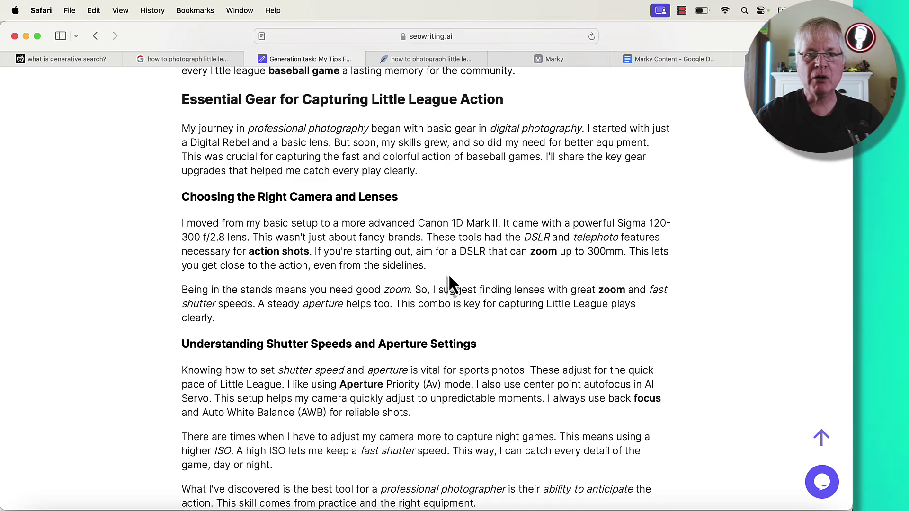
scroll(448, 274, "down", 5)
scroll(448, 274, "down", 2)
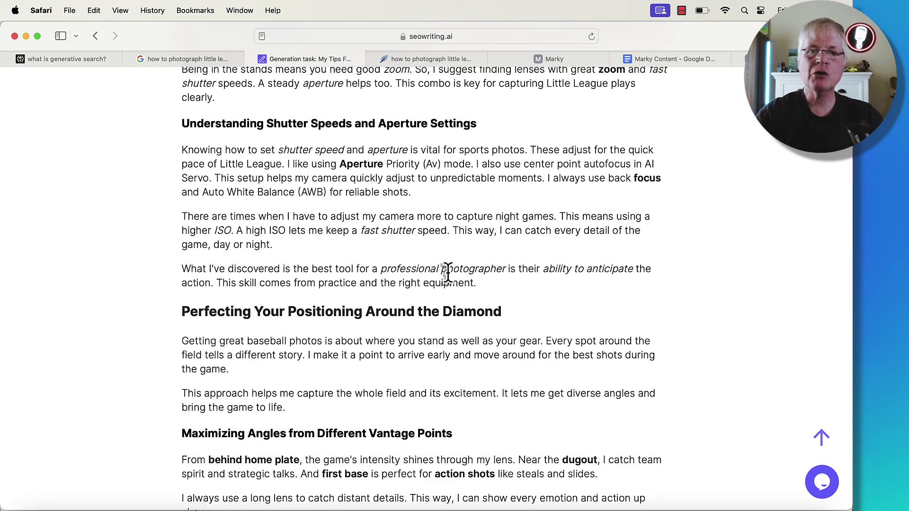
scroll(533, 298, "down", 4)
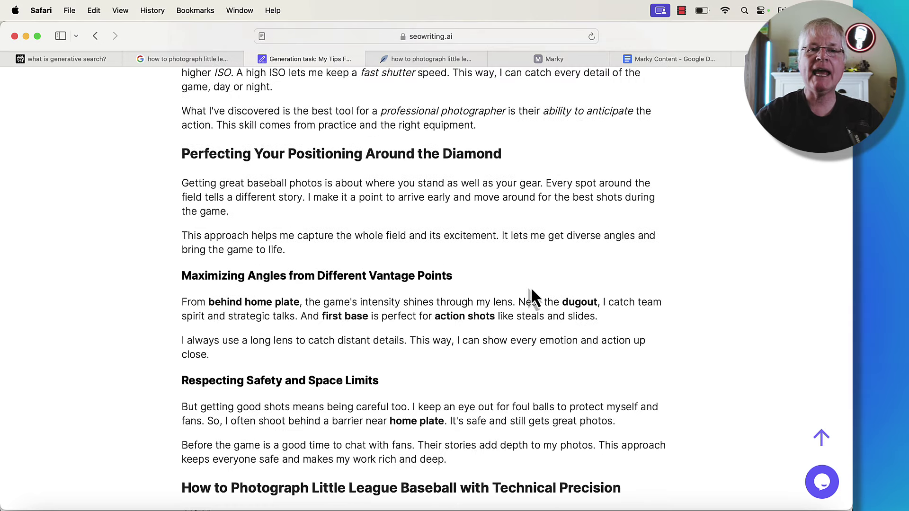
scroll(530, 287, "down", 1)
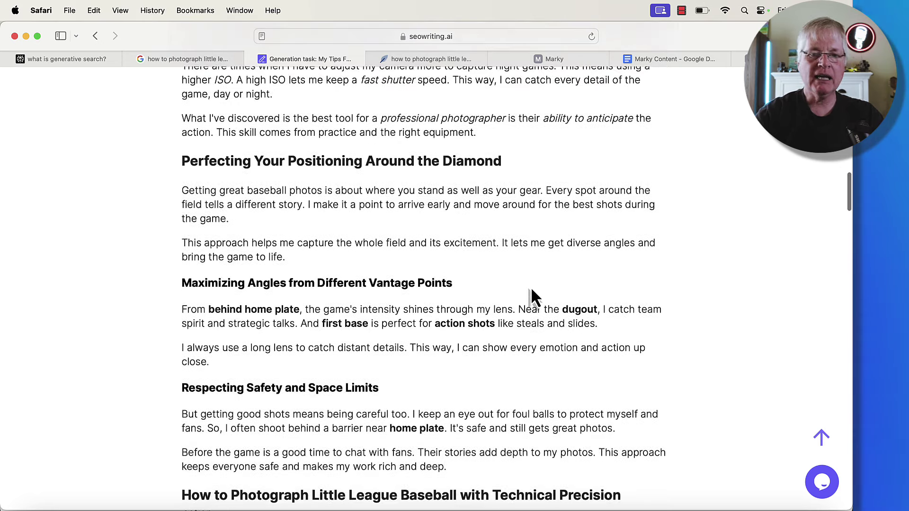
scroll(530, 287, "down", 6)
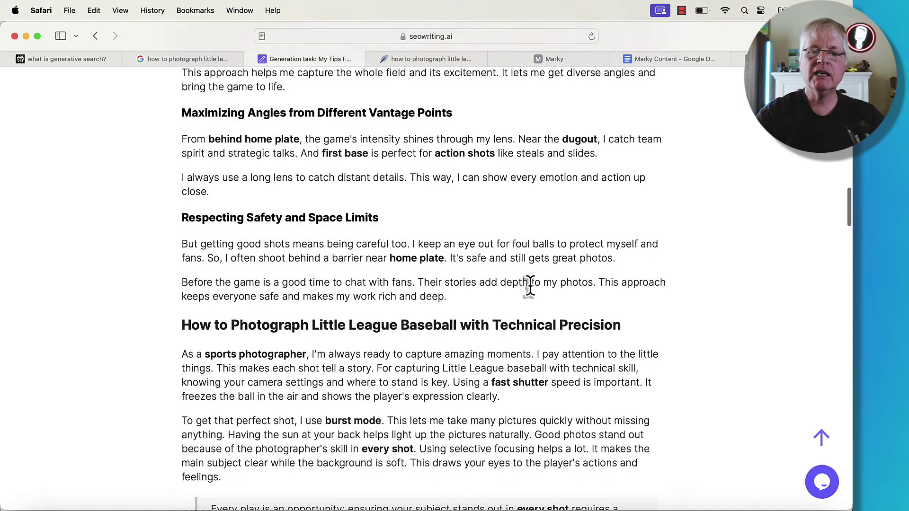
scroll(530, 286, "down", 3)
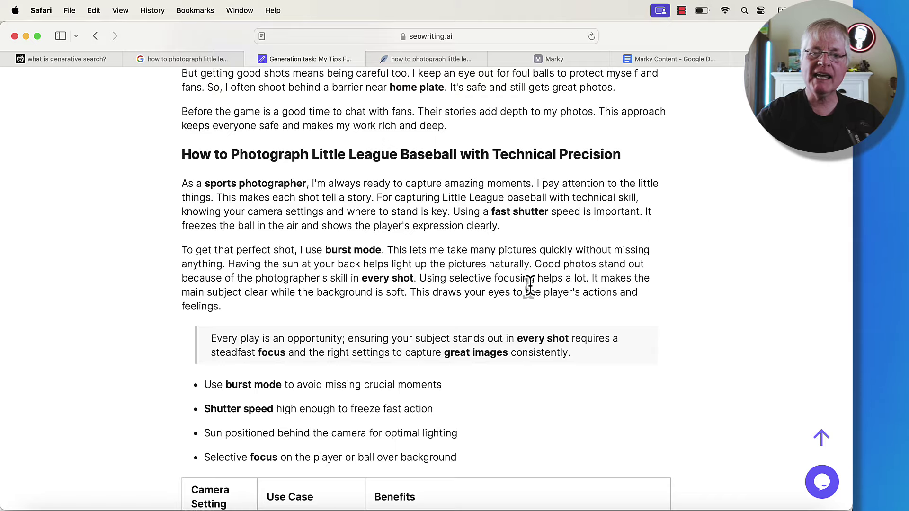
scroll(529, 287, "down", 10)
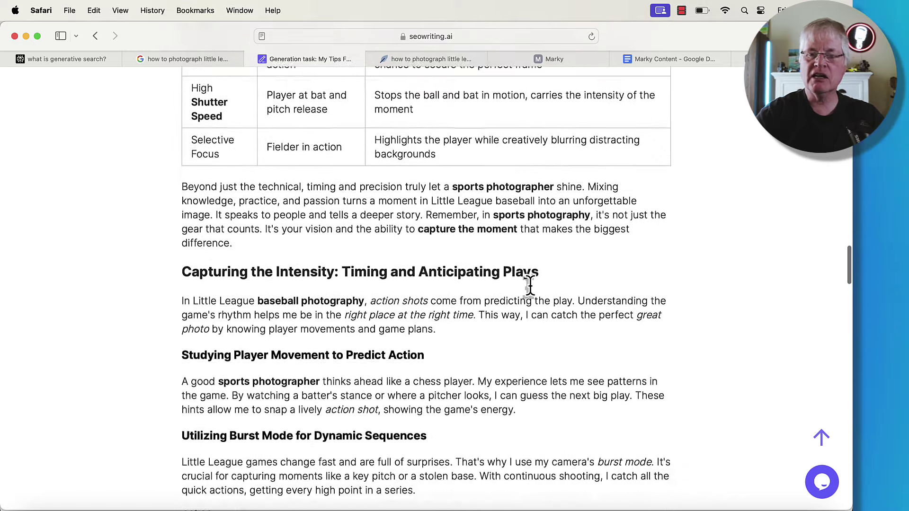
scroll(529, 287, "down", 2)
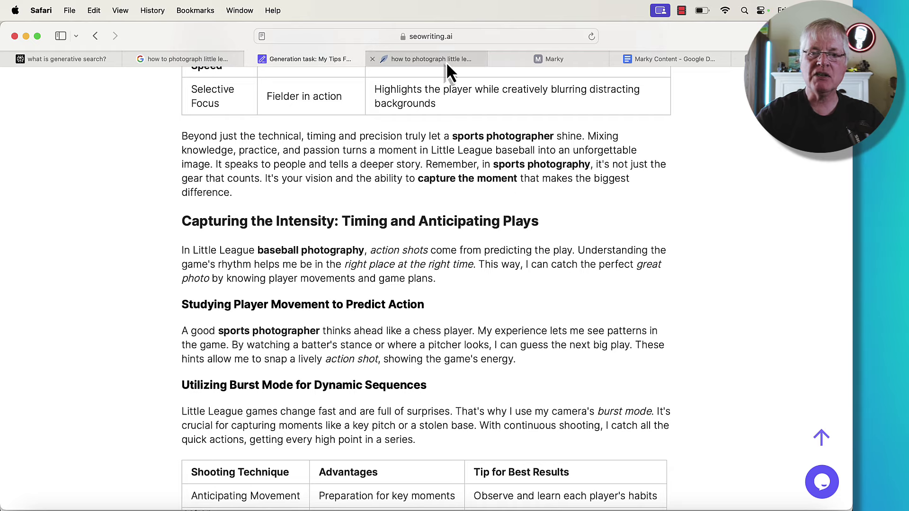
mouse_move(447, 65)
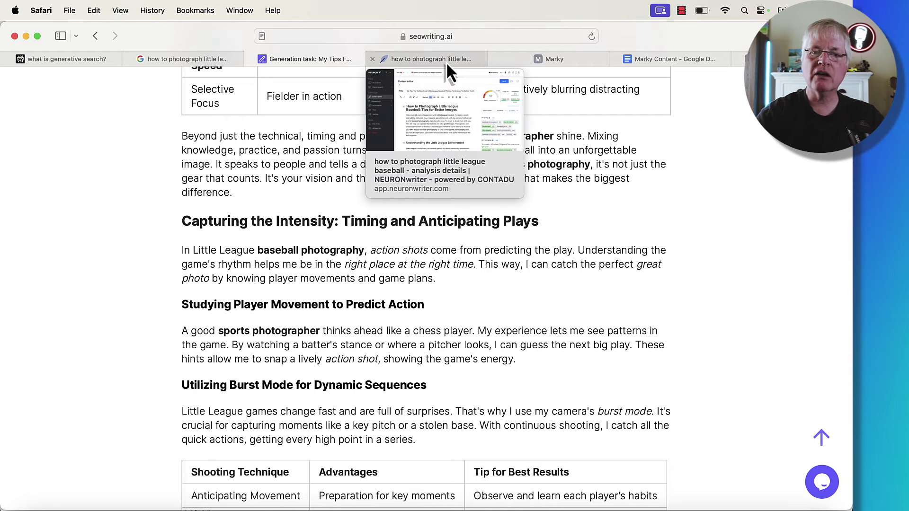
Step: Bring up NeuronWriter's editor for the article (score 57, 2793 words, 53% coverage), leaving the term filter unchanged
left_click(446, 62)
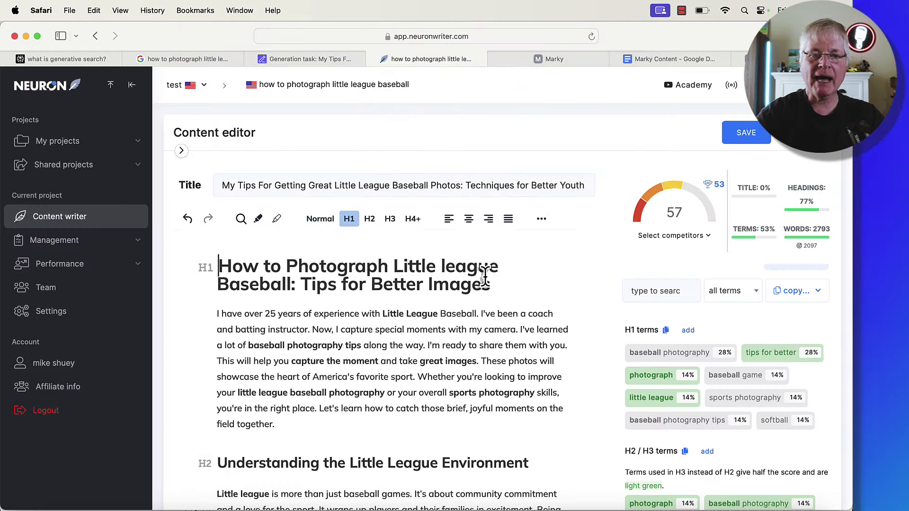
scroll(484, 277, "down", 1)
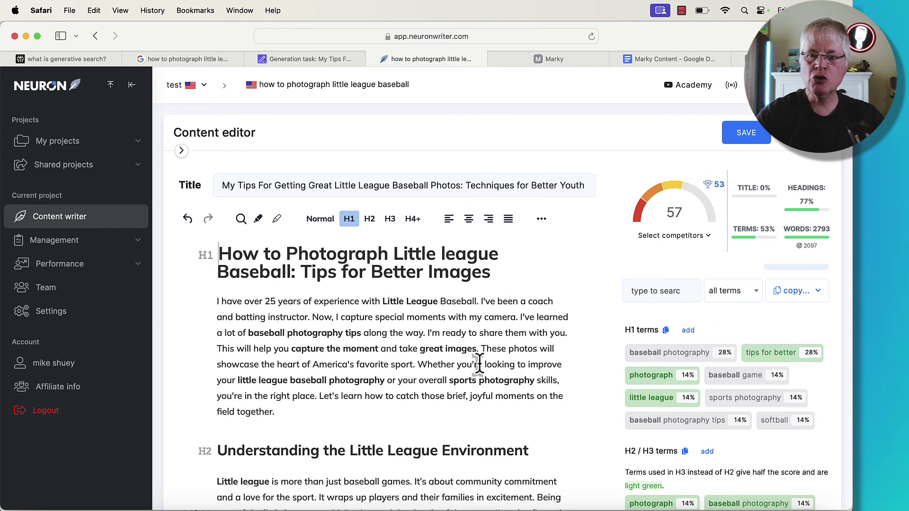
scroll(480, 384, "up", 2)
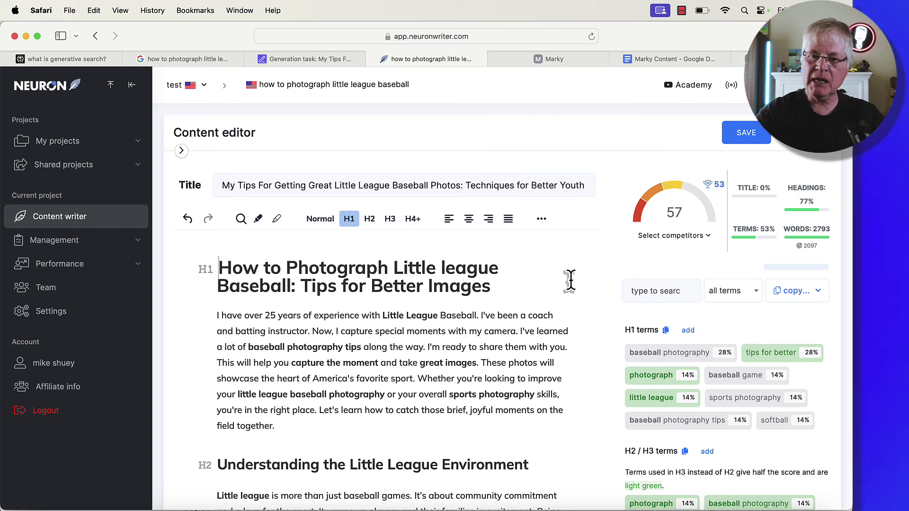
left_click(730, 300)
left_click(658, 293)
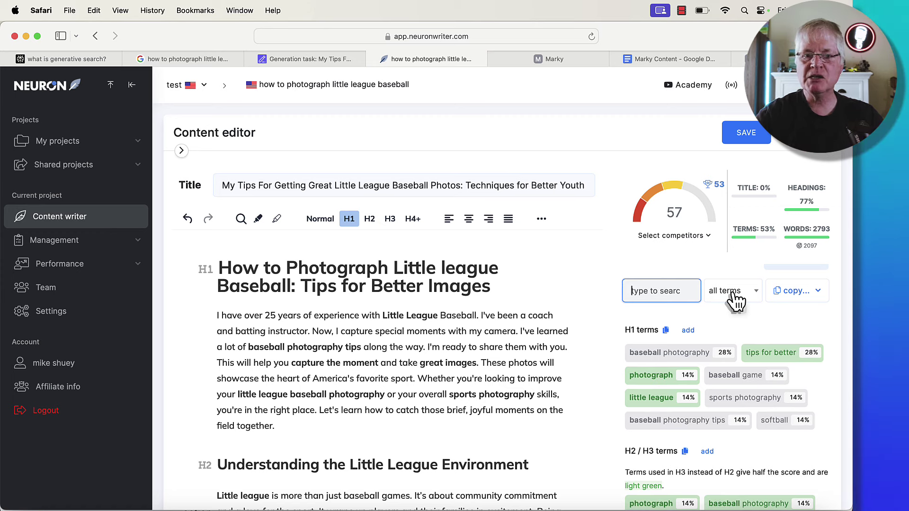
scroll(557, 315, "down", 8)
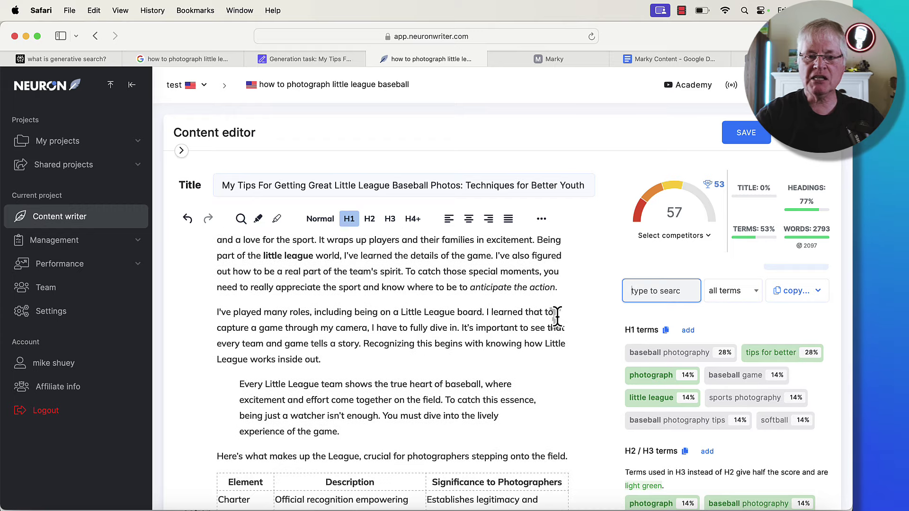
scroll(557, 318, "down", 4)
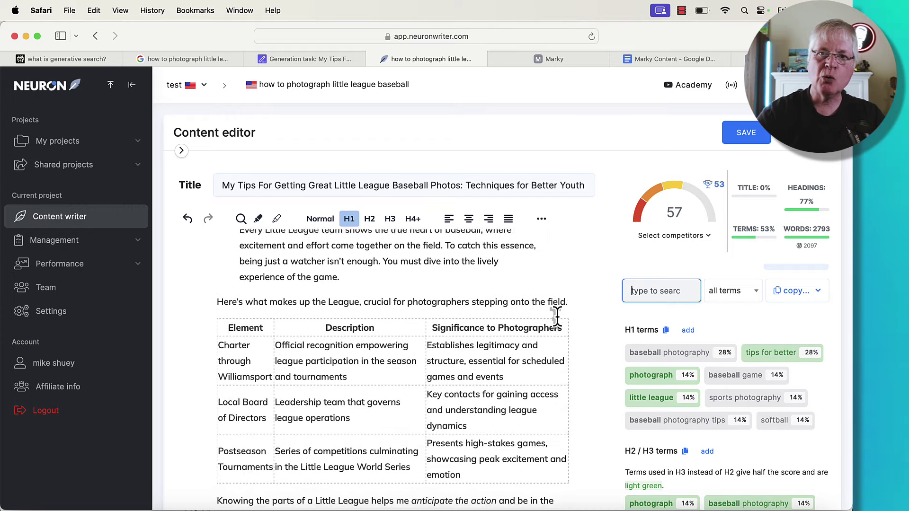
Step: Show basic terms: 'little league' used 28 times versus 1–3 suggested; 'aperture', 'action shots', 'blur' overused
left_click(517, 361)
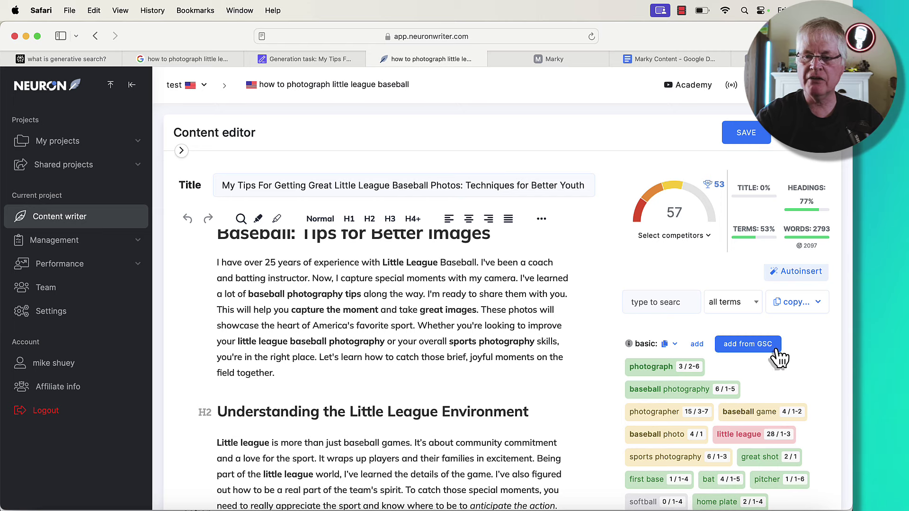
scroll(796, 371, "down", 3)
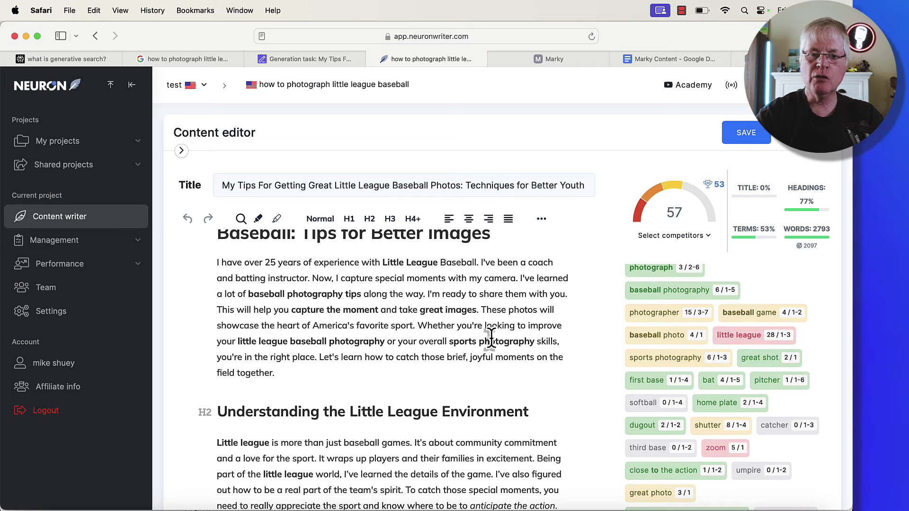
scroll(497, 337, "up", 2)
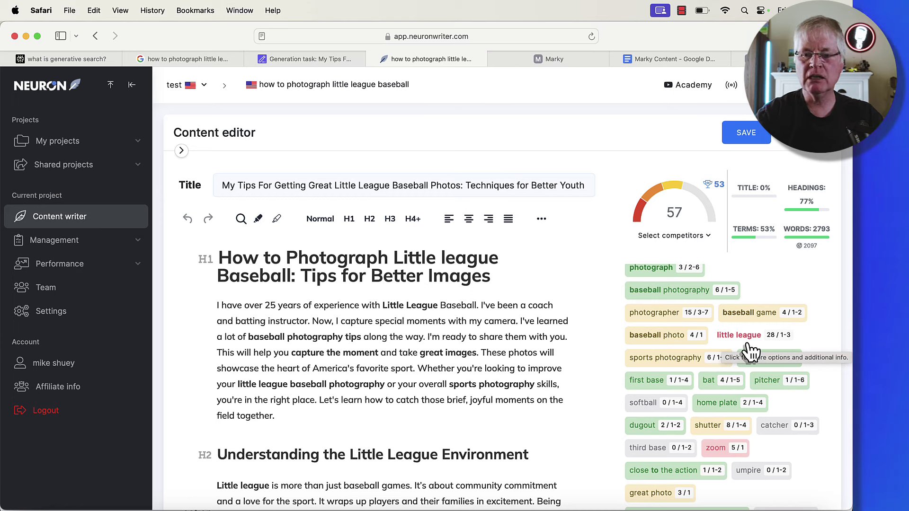
scroll(690, 457, "down", 2)
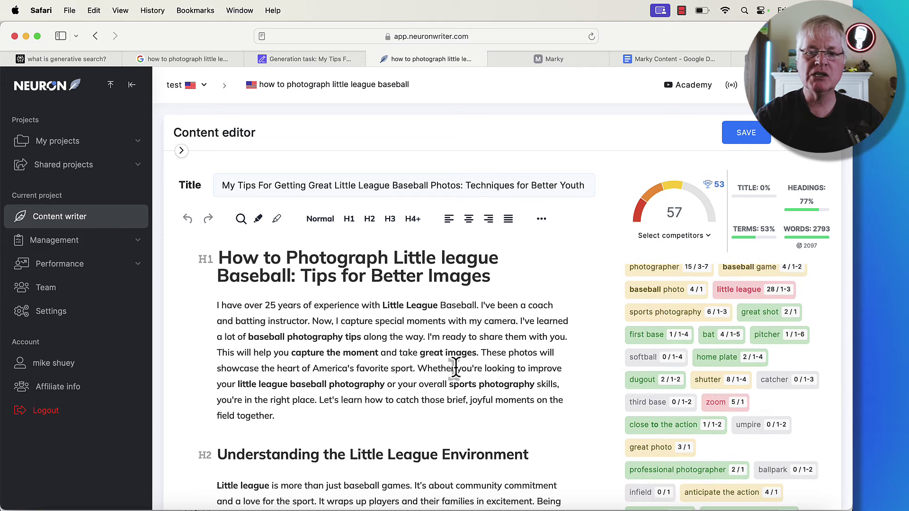
scroll(693, 386, "down", 2)
scroll(694, 387, "down", 6)
scroll(395, 368, "up", 1)
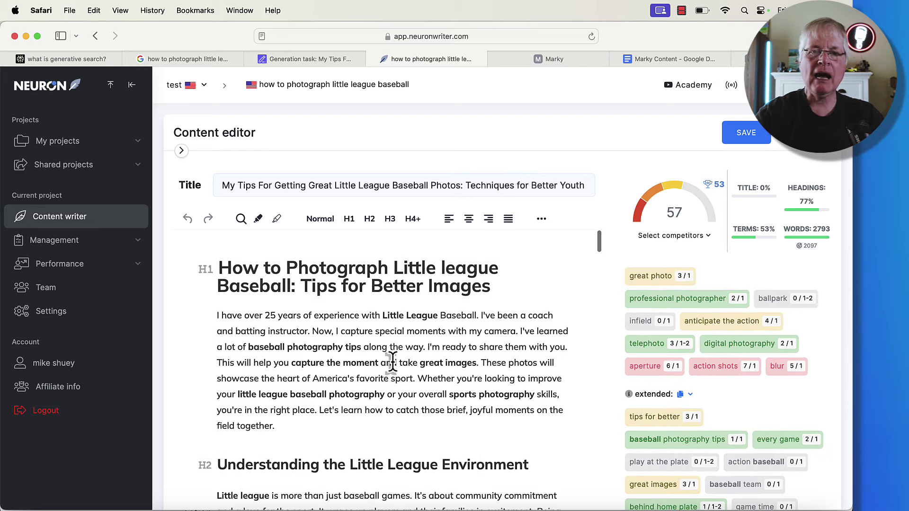